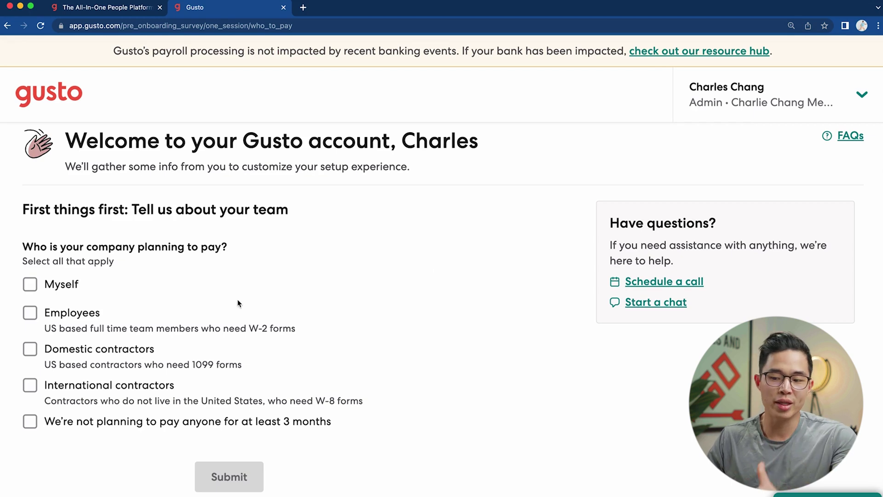
- Indicate that the company plans to pay Myself, Employees and Domestic contractors, and submit the answer
left_click(29, 286)
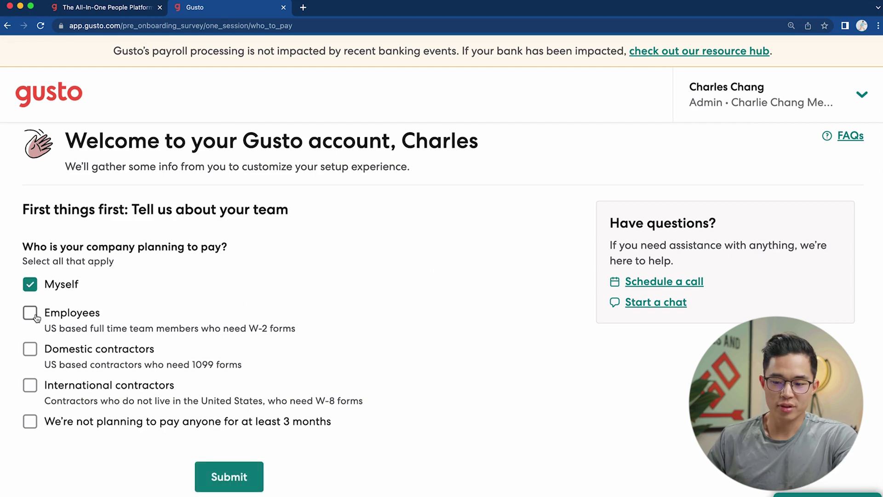
left_click(33, 314)
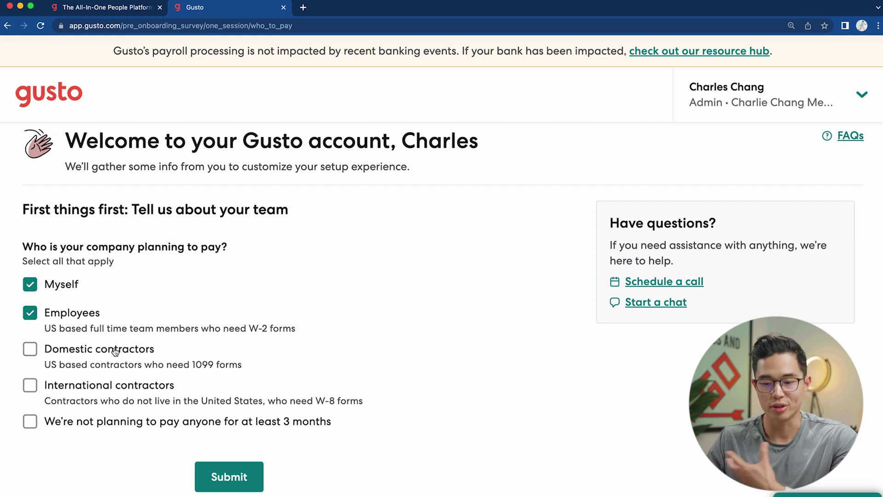
left_click(79, 350)
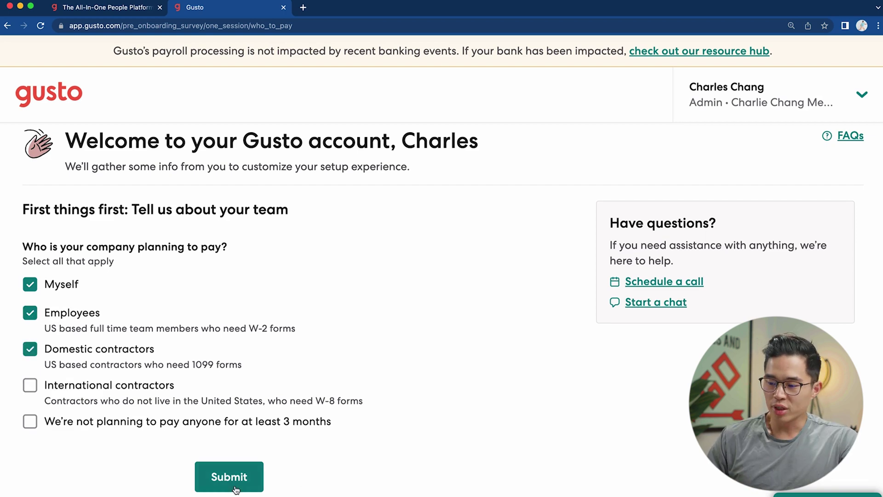
left_click(233, 481)
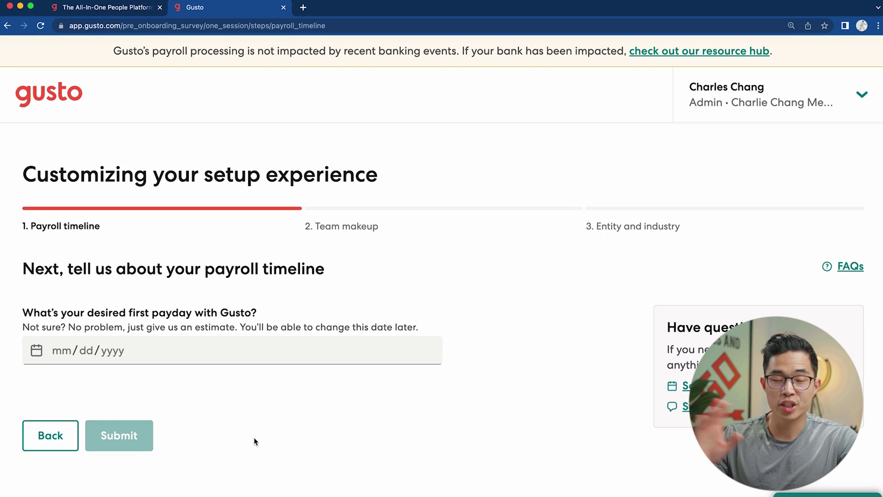
- Submit the payroll timeline with 04/01/2023 as the desired first payday, first payday in 2023, and the company's first payroll ever
left_click(103, 352)
type("04012023")
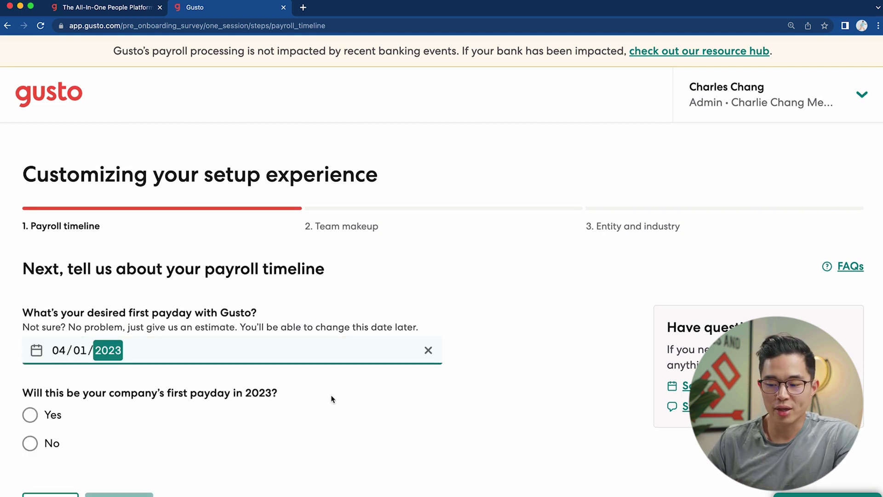
left_click(31, 416)
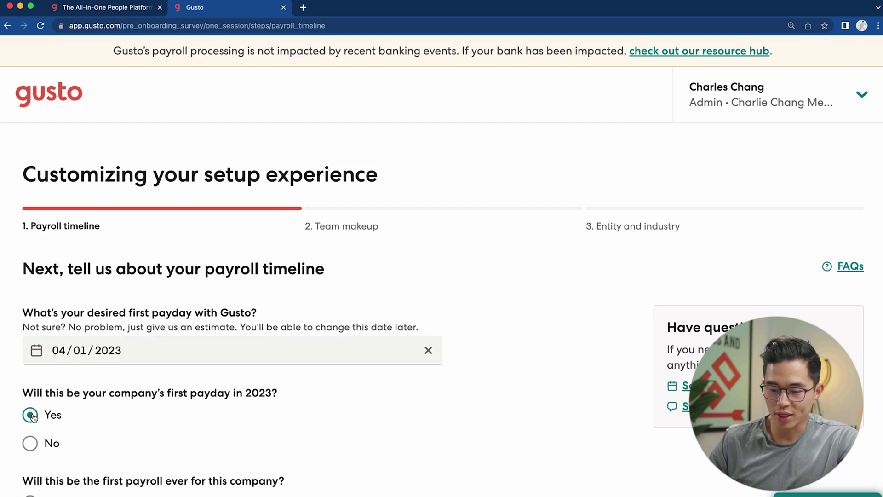
scroll(134, 418, "down", 3)
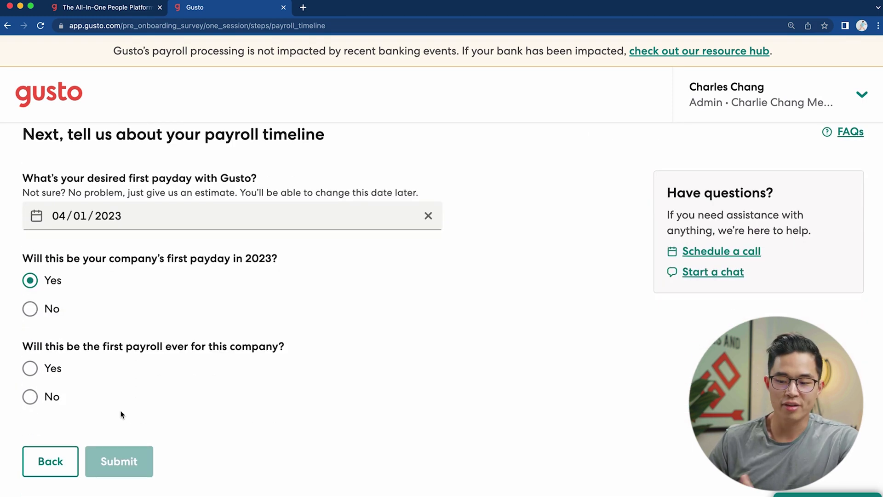
left_click(30, 368)
left_click(119, 461)
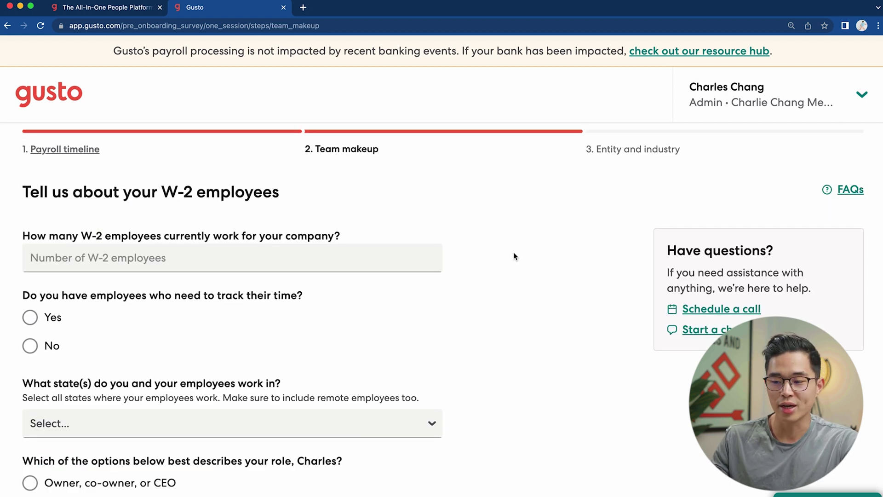
- Submit the W-2 details: 2 employees, no time tracking, California as the work state, and the role Owner, co-owner, or CEO
type("2")
scroll(514, 256, "down", 1)
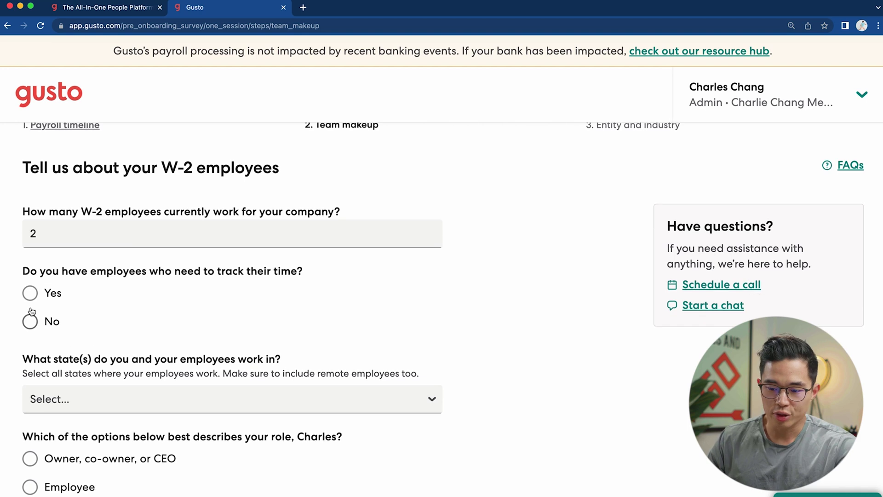
left_click(30, 320)
scroll(30, 322, "down", 3)
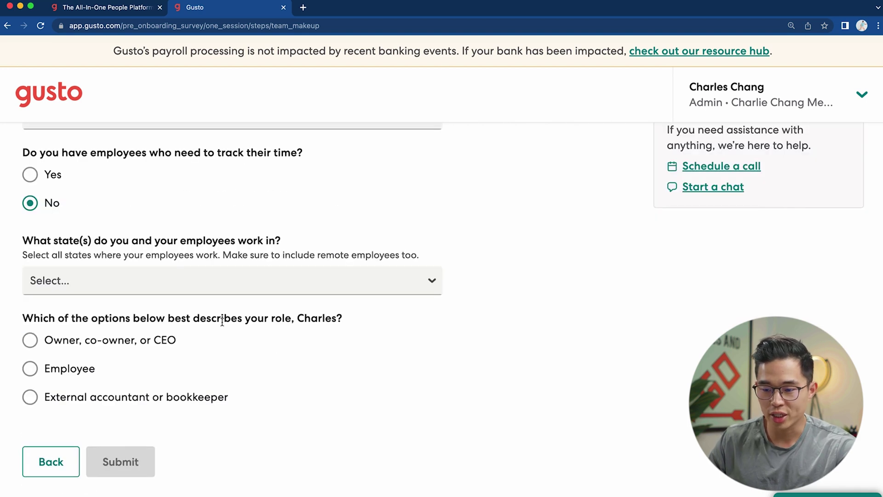
left_click(276, 282)
left_click(112, 357)
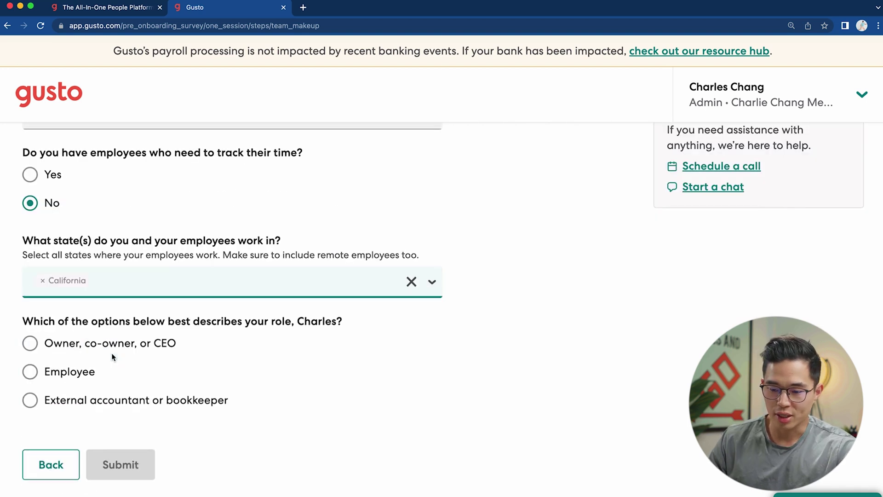
left_click(30, 343)
left_click(129, 465)
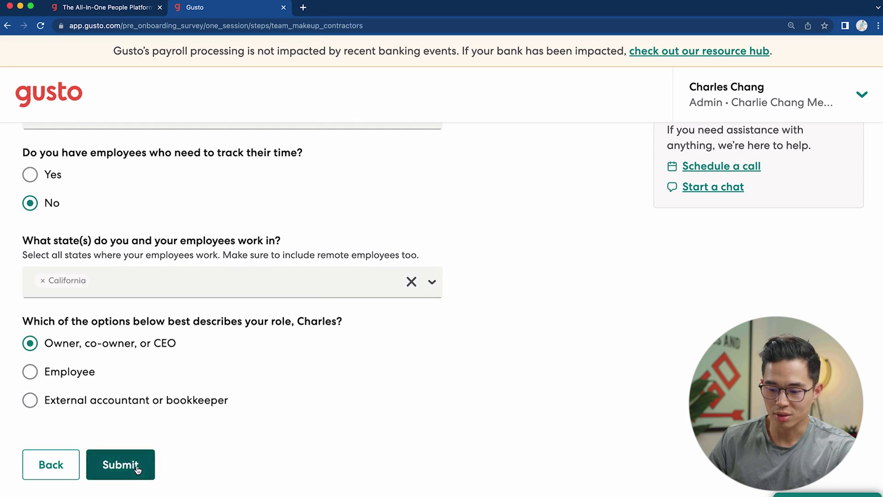
- Submit the contractor details with 1 contractor on a 1099 and none outside the United States
left_click(131, 313)
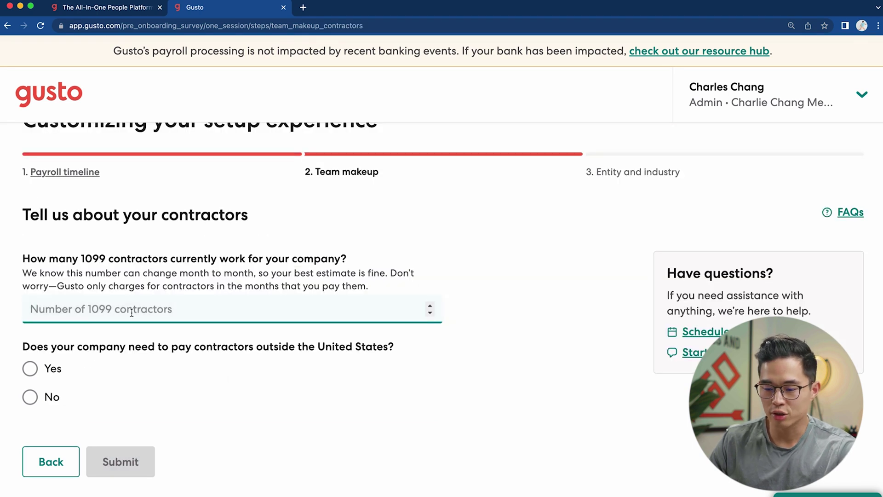
type("1")
left_click(227, 366)
left_click(30, 396)
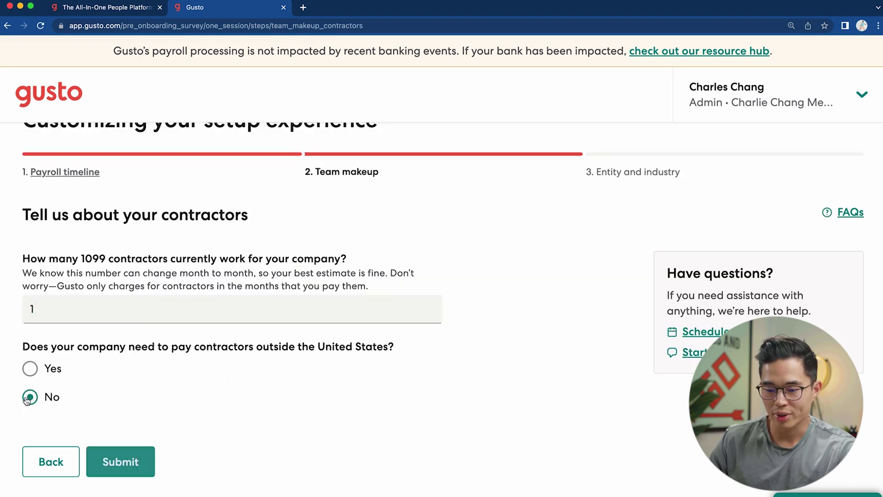
left_click(126, 462)
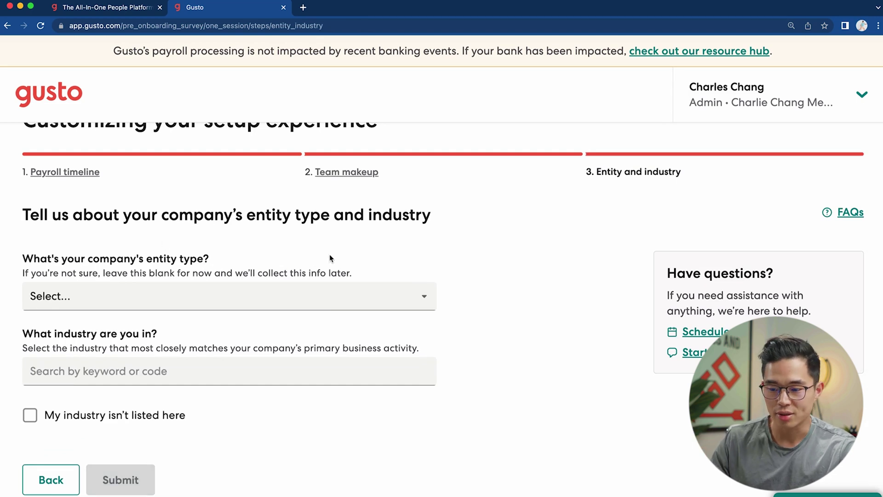
- Set the entity type to S-Corporation, pick an education industry through the keyword search, and submit
left_click(256, 296)
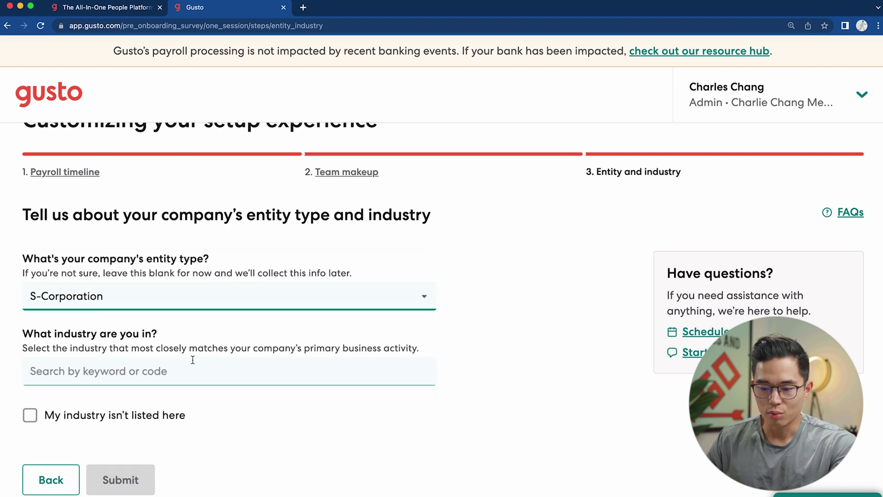
left_click(147, 371)
type("educat")
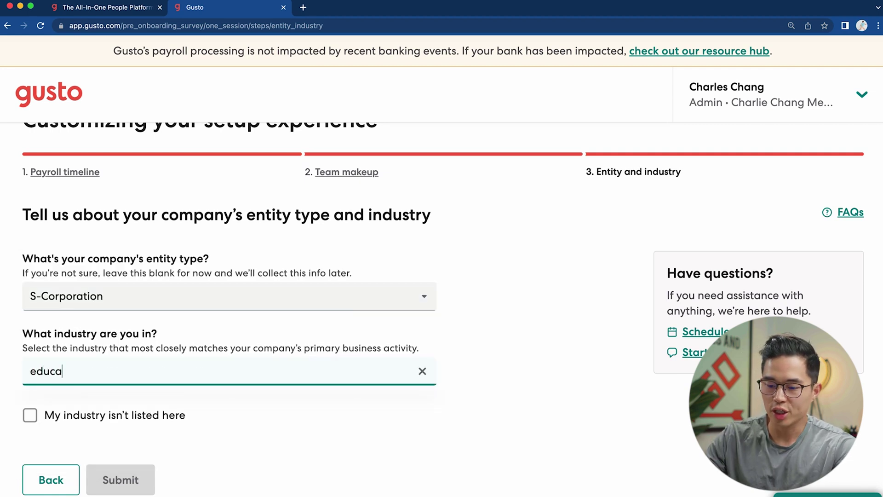
left_click(237, 416)
left_click(135, 463)
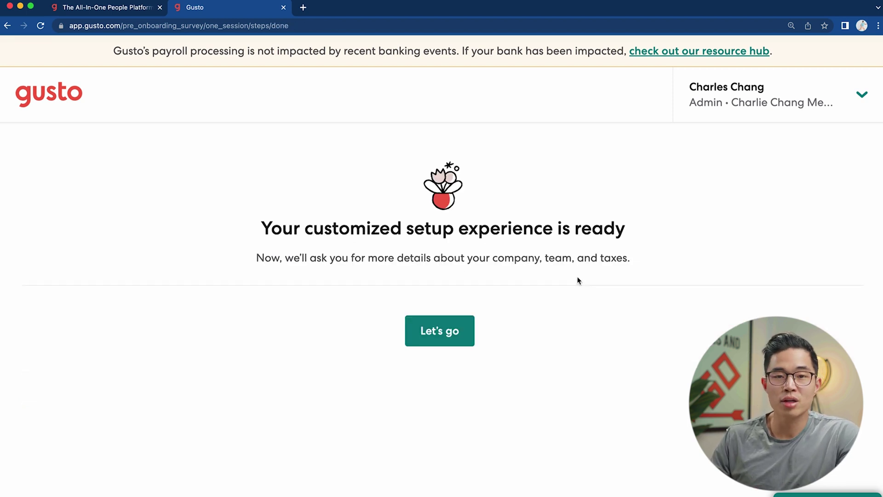
- Start the company details setup and look over the fields of the filing address form
left_click(443, 339)
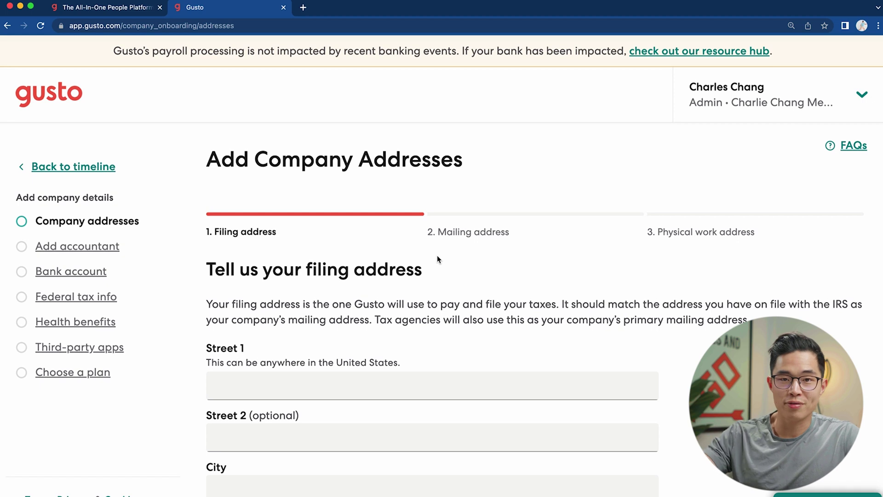
scroll(437, 260, "down", 1)
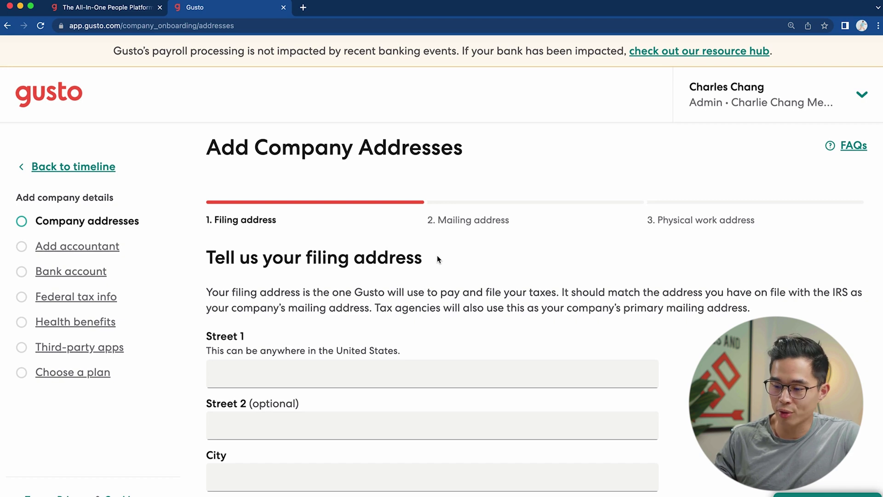
scroll(438, 258, "down", 5)
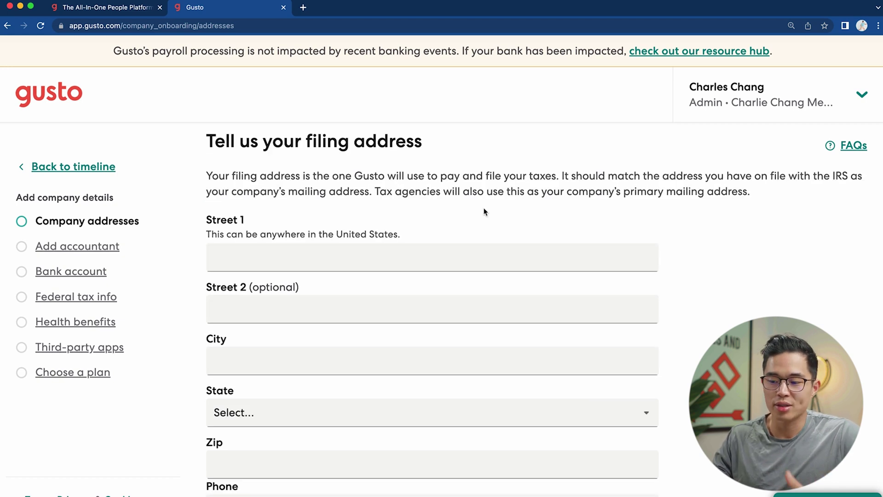
scroll(484, 212, "down", 1)
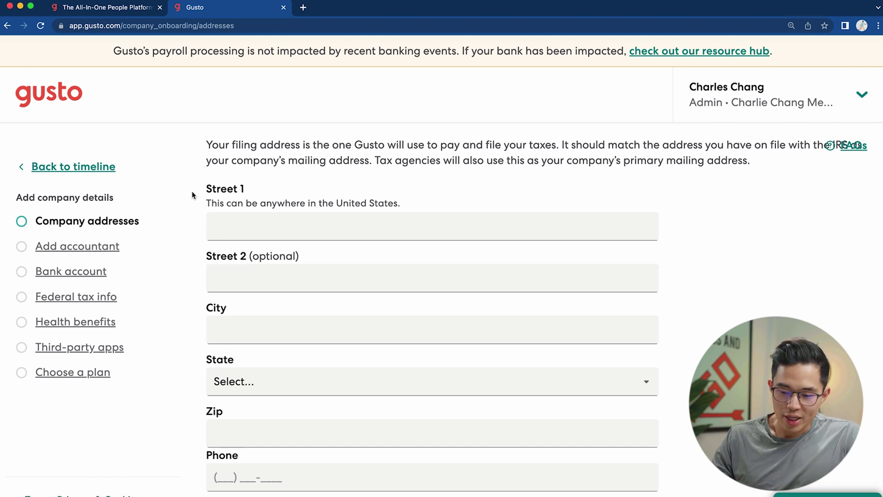
- Leave the filing address form without saving and proceed to choosing a plan, getting past the payroll features question
left_click(68, 377)
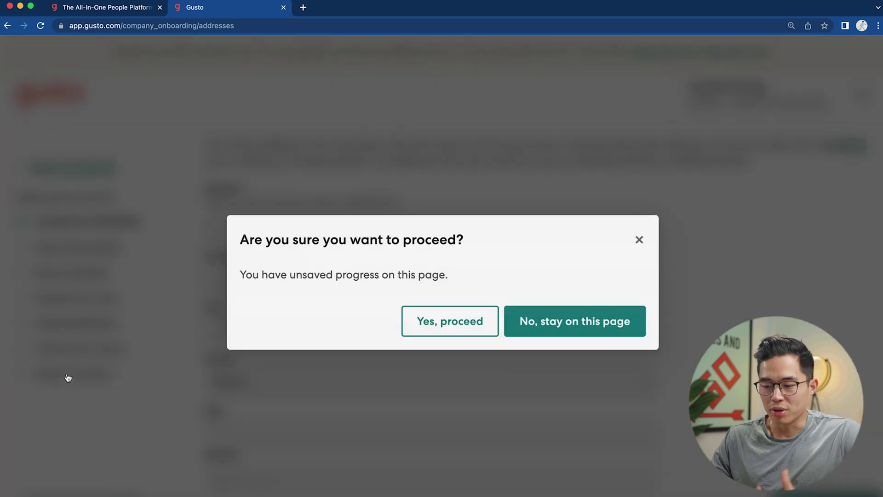
left_click(427, 318)
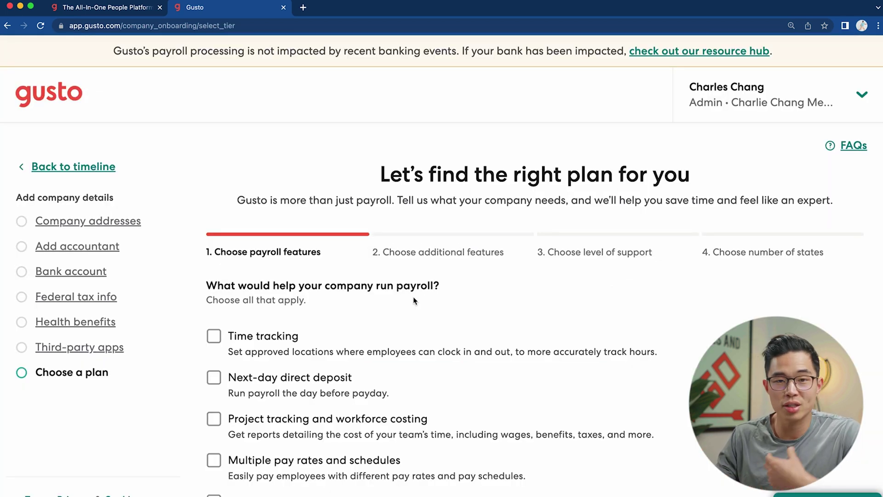
scroll(415, 300, "down", 3)
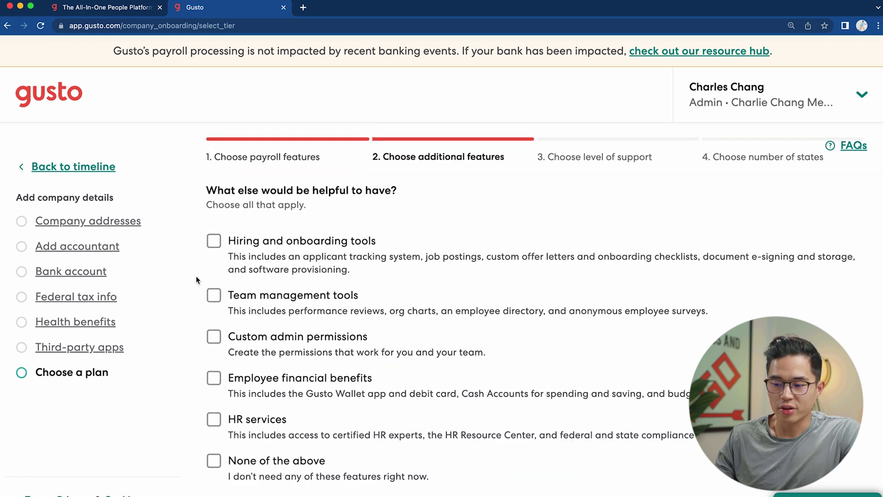
- Choose Hiring and onboarding tools as an additional feature and continue through the support level and number of states questions
left_click(214, 241)
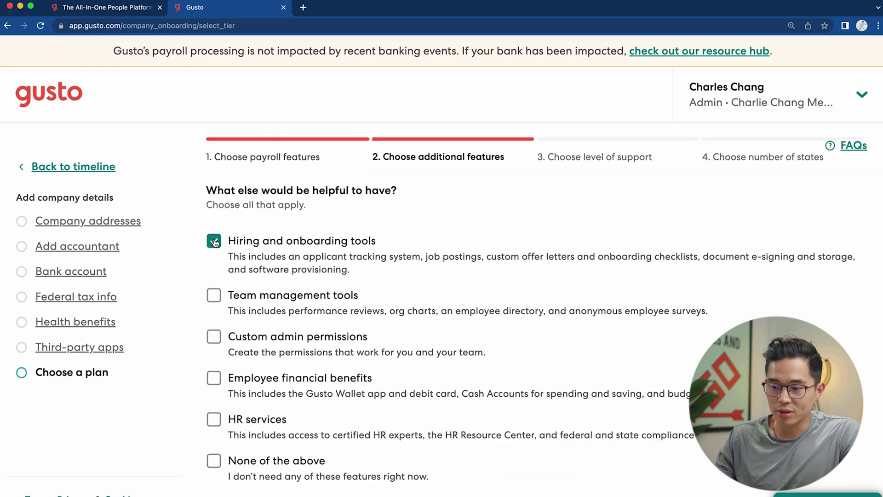
scroll(522, 310, "down", 2)
left_click(570, 458)
left_click(568, 455)
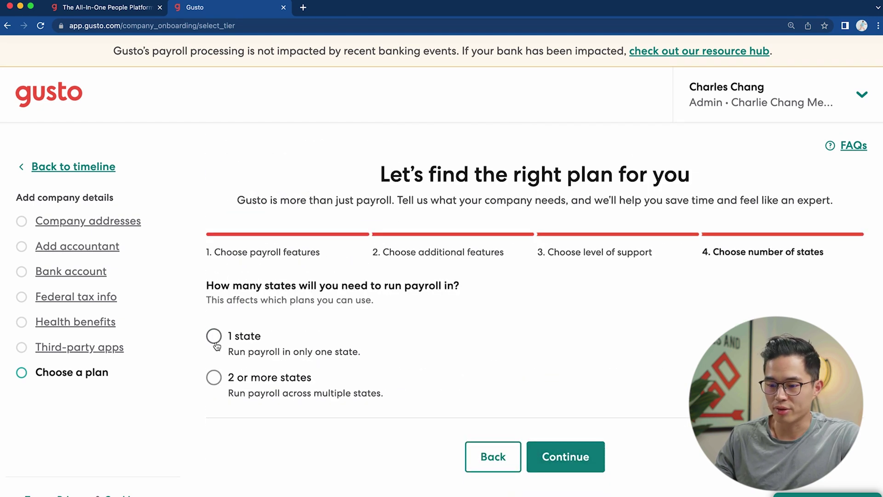
left_click(565, 456)
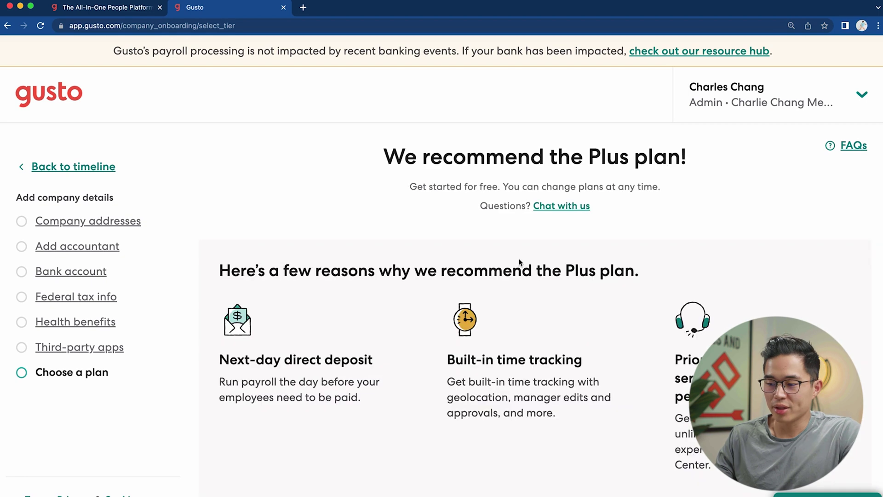
- Review the pricing and included features of the recommended Plus plan
scroll(605, 223, "down", 5)
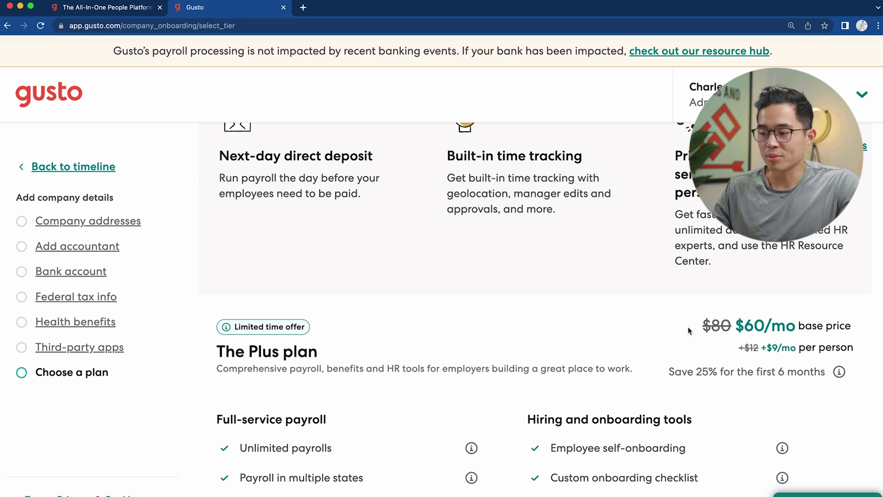
scroll(370, 341, "down", 3)
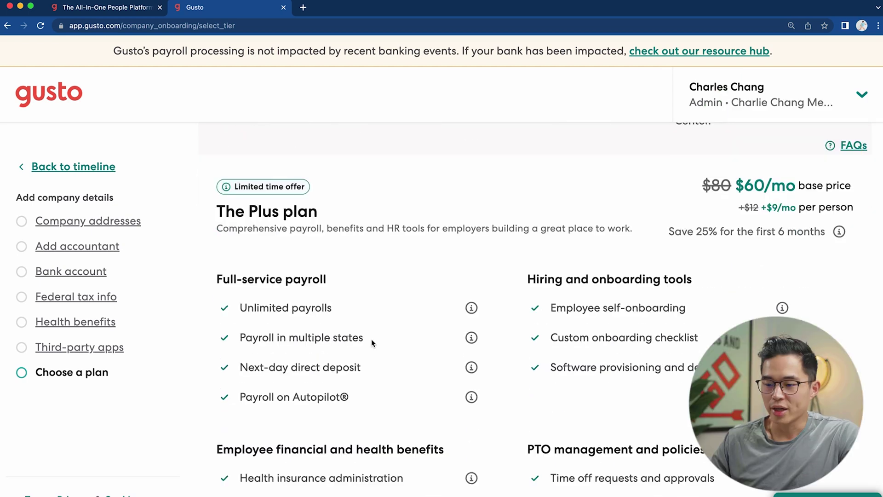
scroll(500, 292, "down", 4)
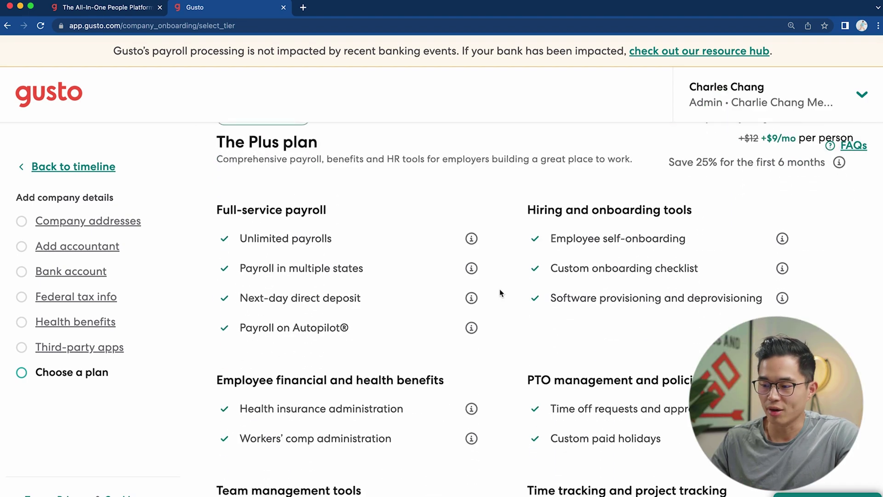
scroll(499, 289, "down", 6)
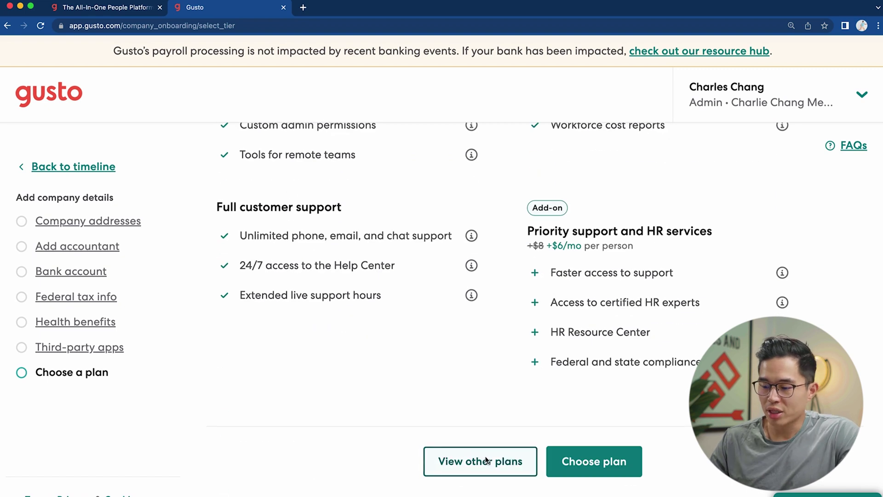
- View the other plans and compare the pricing and features of Simple, Plus and Premium
left_click(476, 462)
scroll(478, 391, "up", 10)
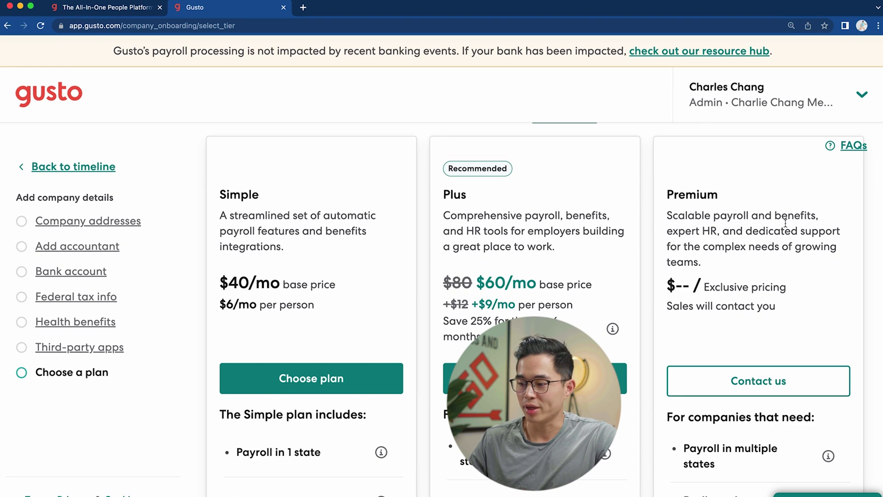
scroll(780, 265, "down", 3)
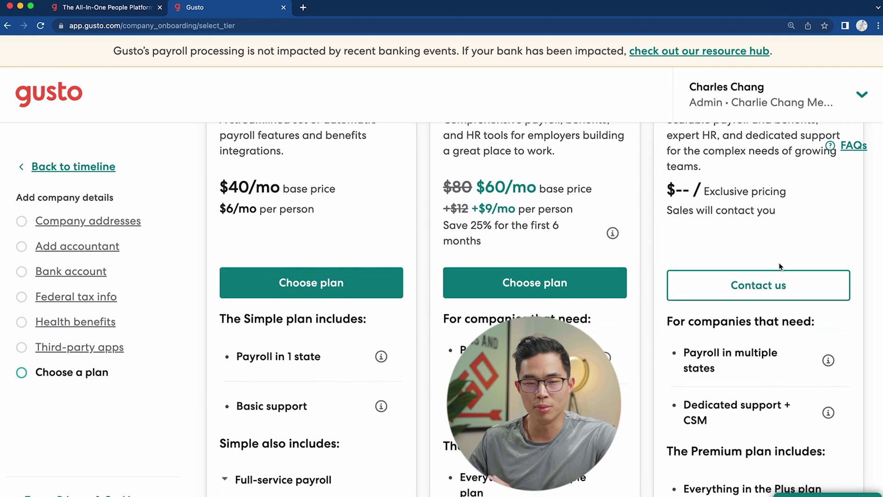
scroll(780, 266, "up", 2)
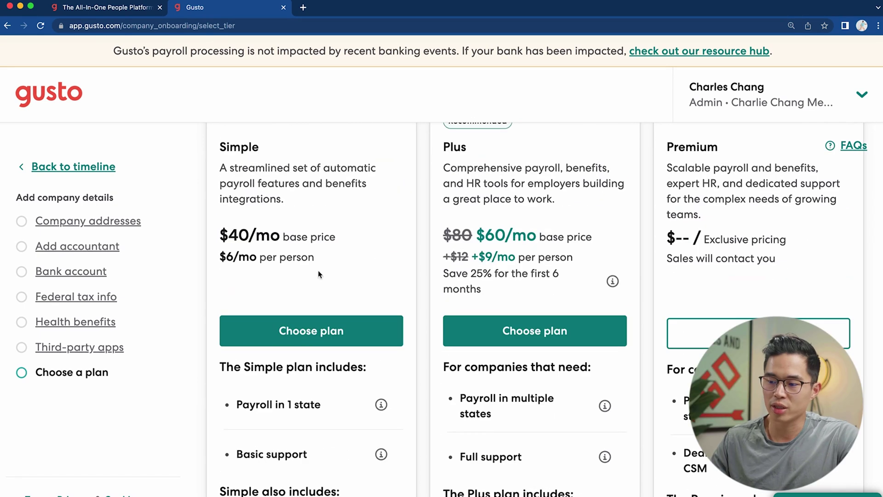
- Compare the features included in the Simple, Plus and Premium plans and choose the Simple plan to proceed to the direct deposit speed
scroll(336, 276, "down", 3)
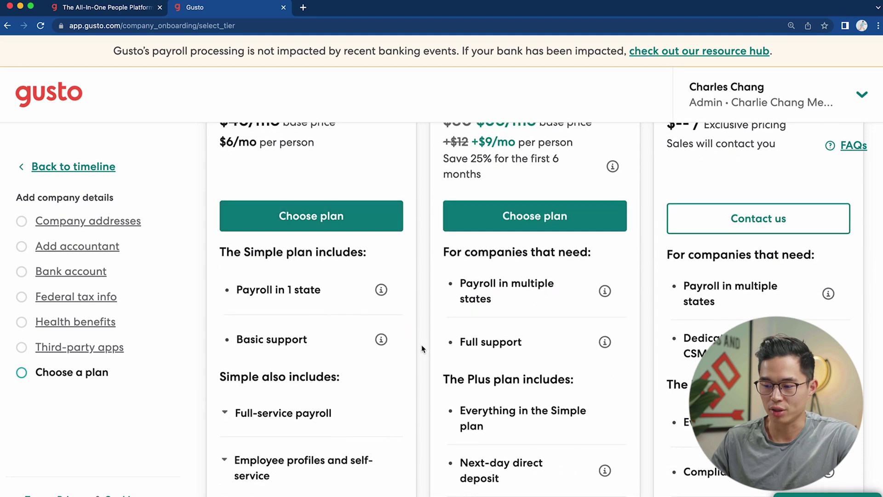
scroll(425, 274, "down", 3)
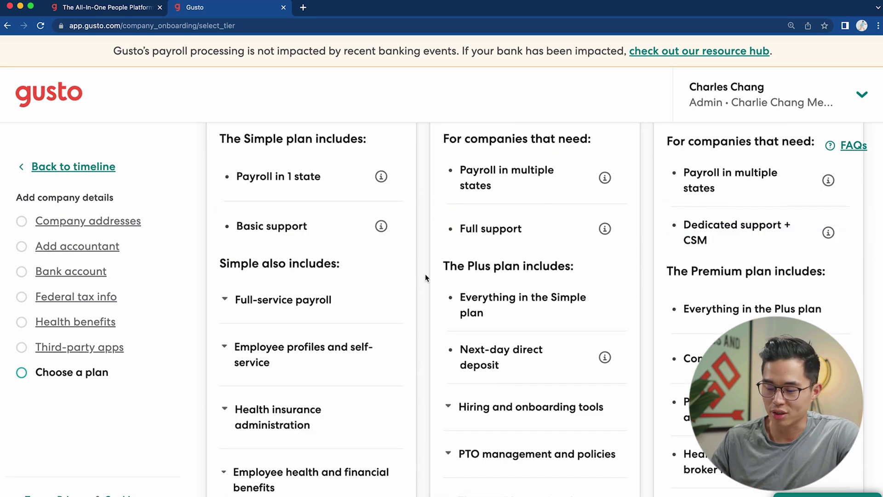
scroll(424, 274, "down", 3)
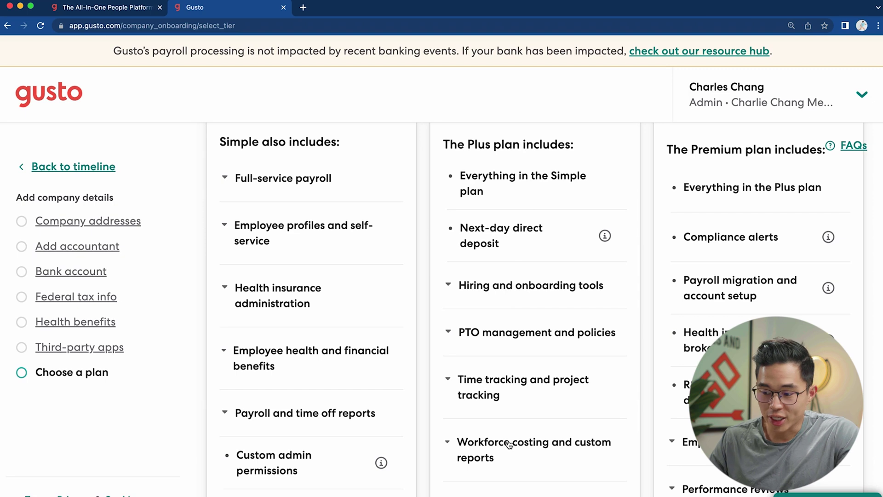
scroll(508, 442, "up", 8)
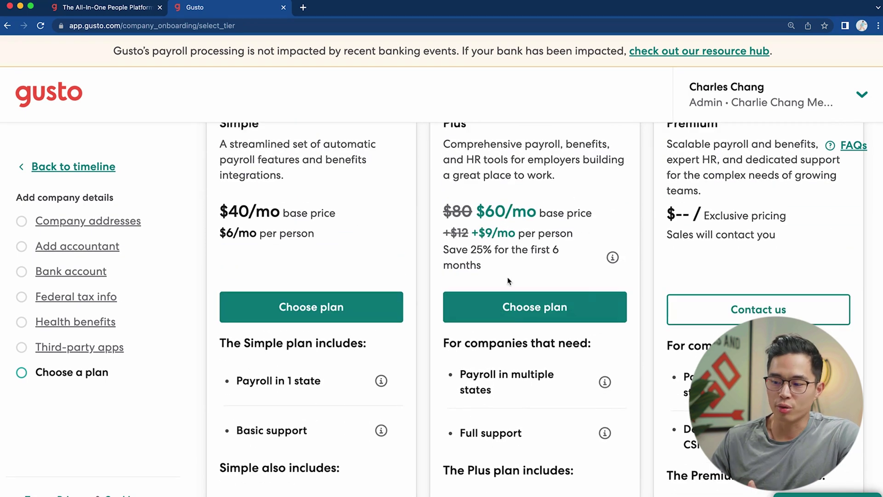
scroll(321, 244, "down", 5)
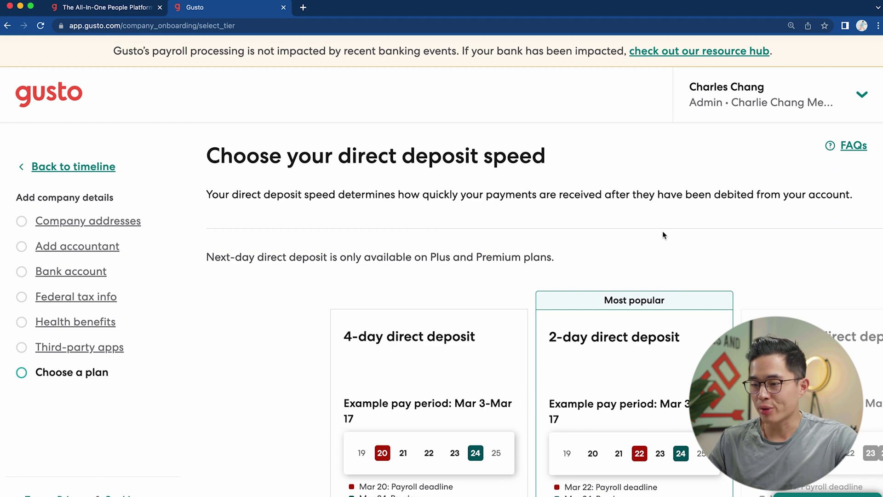
- Review the 4-day, 2-day and next-day direct deposit speeds and choose 2-day direct deposit
scroll(663, 233, "down", 3)
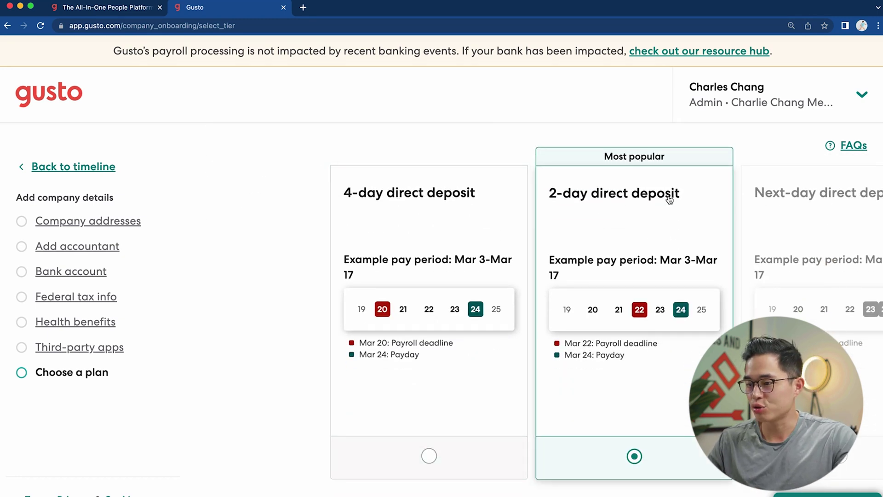
scroll(682, 212, "right", 3)
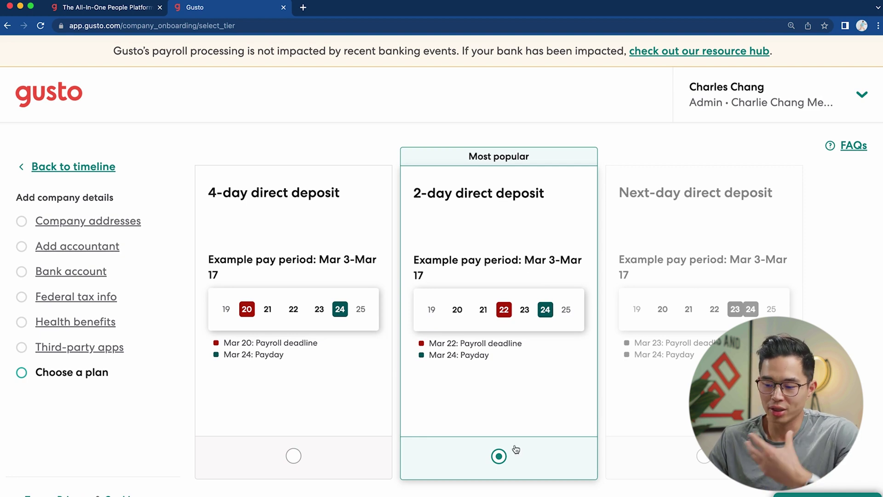
scroll(565, 415, "down", 3)
left_click(533, 447)
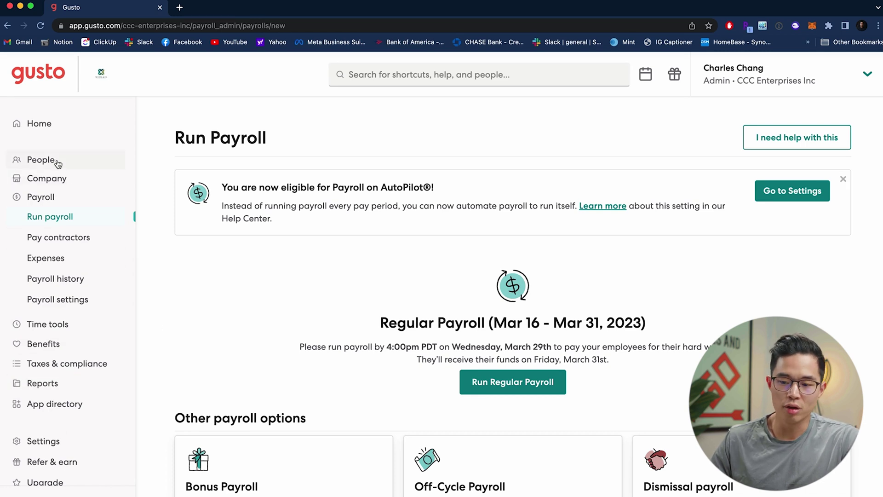
- Examine the Run Payroll page of the established company account, covering the AutoPilot offer, the regular payroll and the other payroll options
scroll(363, 263, "down", 1)
scroll(364, 263, "up", 1)
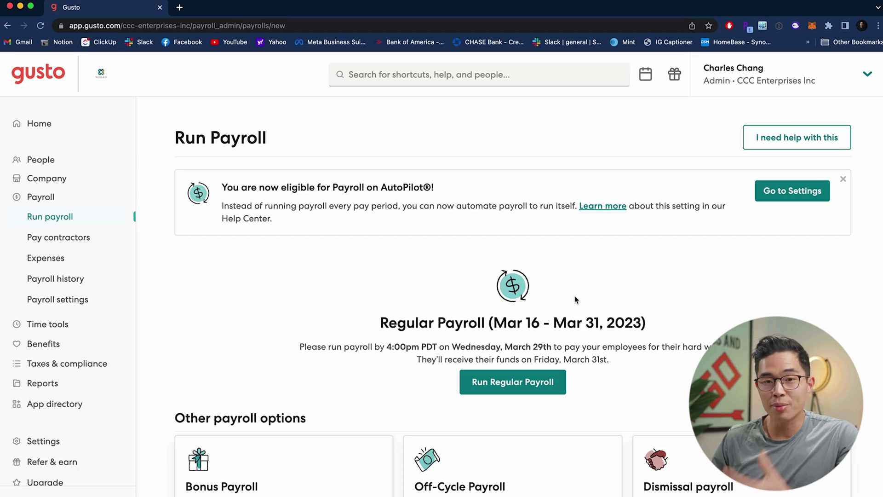
scroll(575, 299, "down", 3)
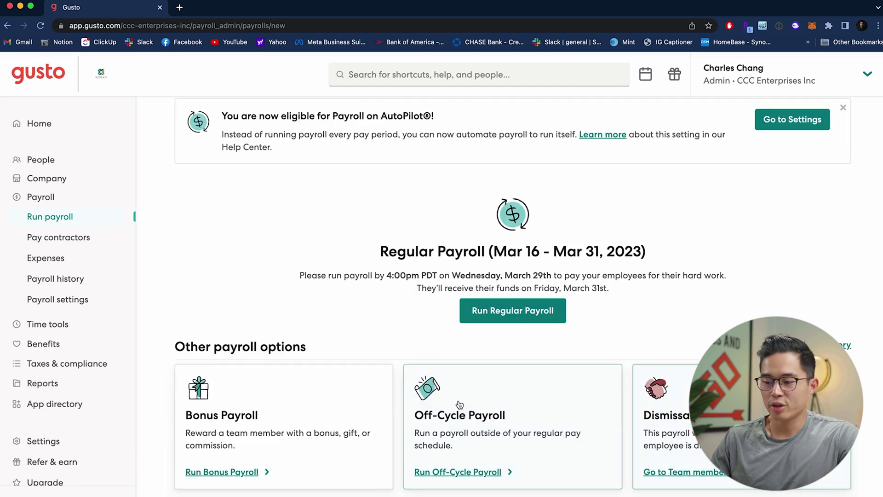
scroll(534, 331, "up", 3)
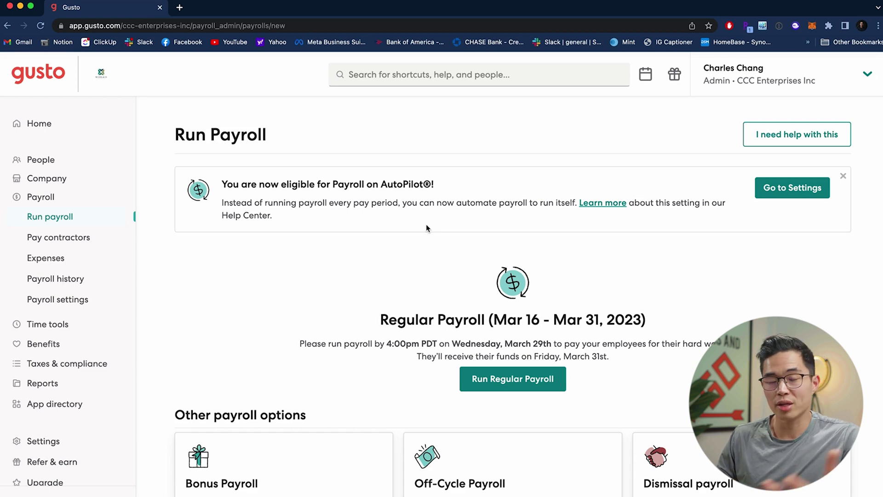
scroll(360, 270, "down", 6)
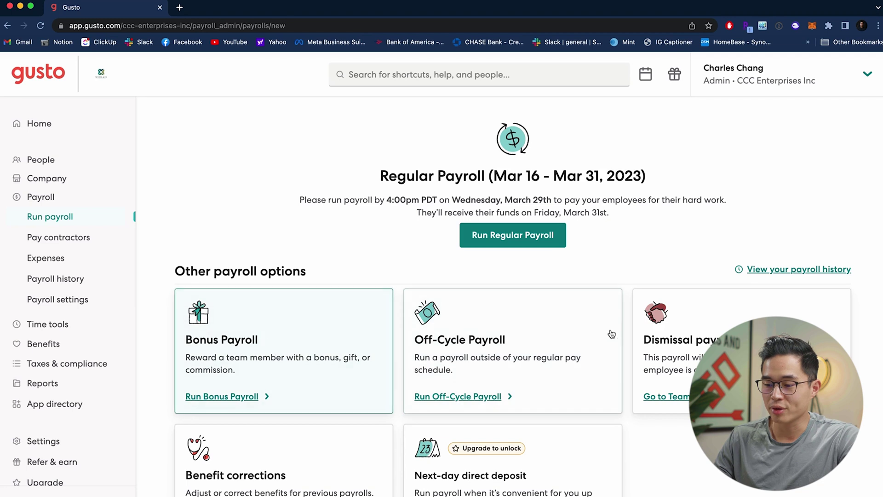
scroll(558, 378, "up", 5)
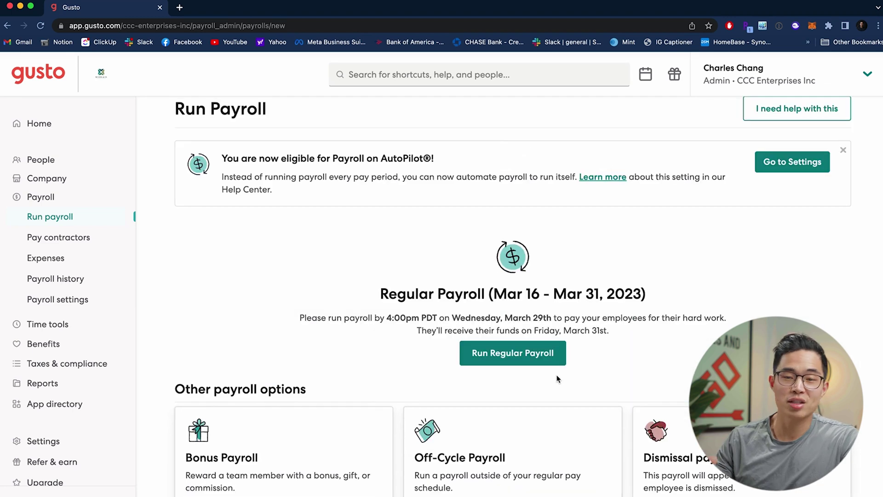